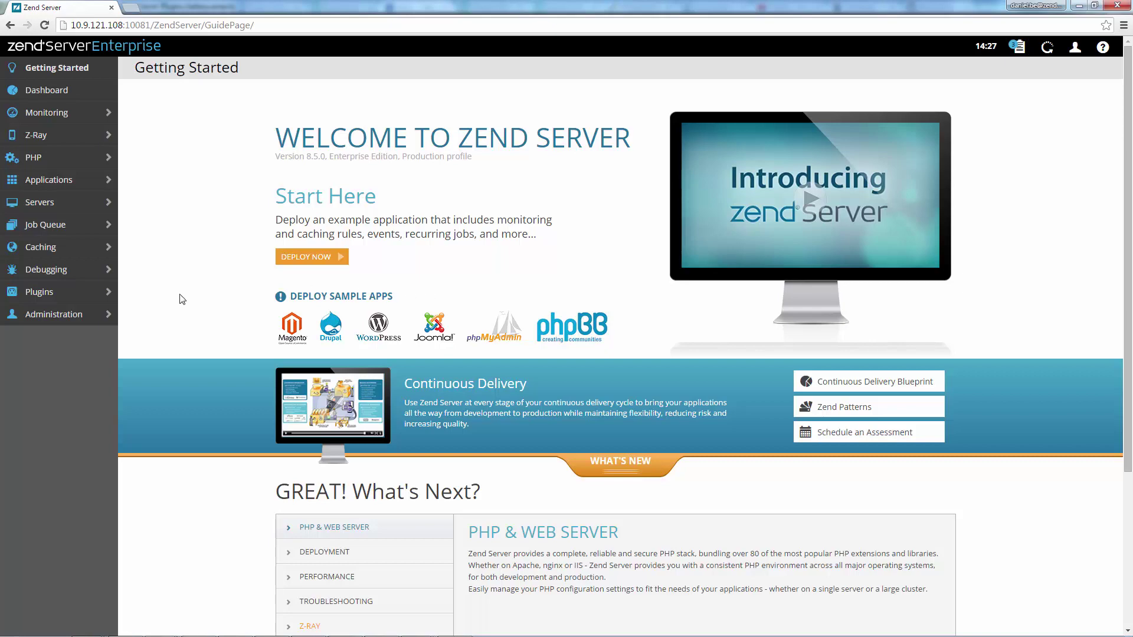
- Expand Plugins in the sidebar and go to the plugin Gallery
{"action": "left_click", "coordinate": [109, 297]}
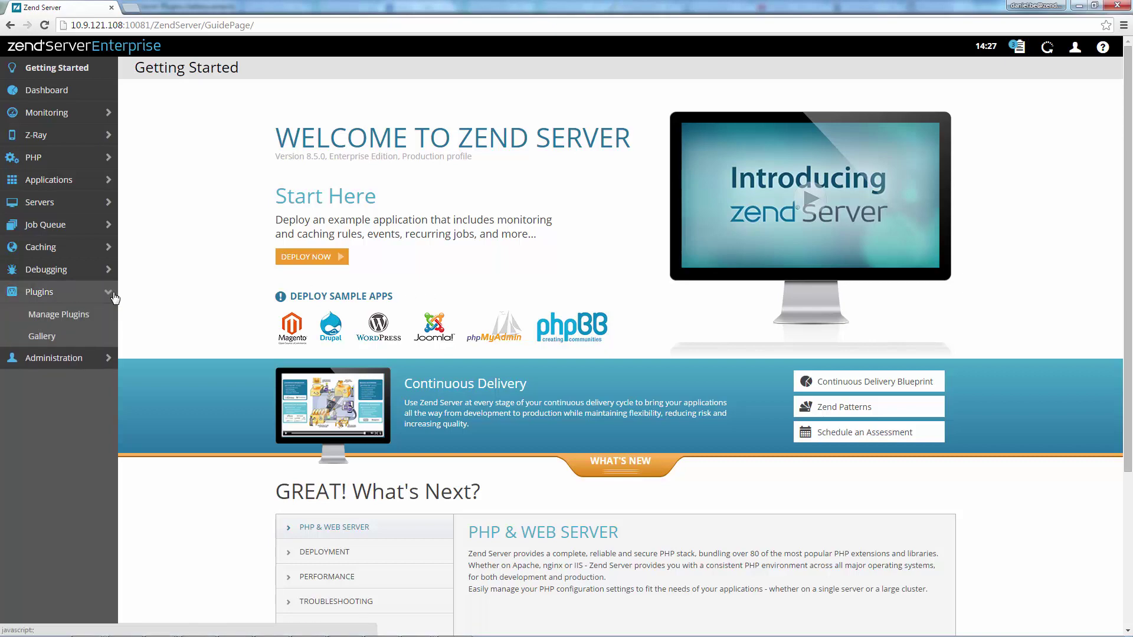
{"action": "left_click", "coordinate": [74, 335]}
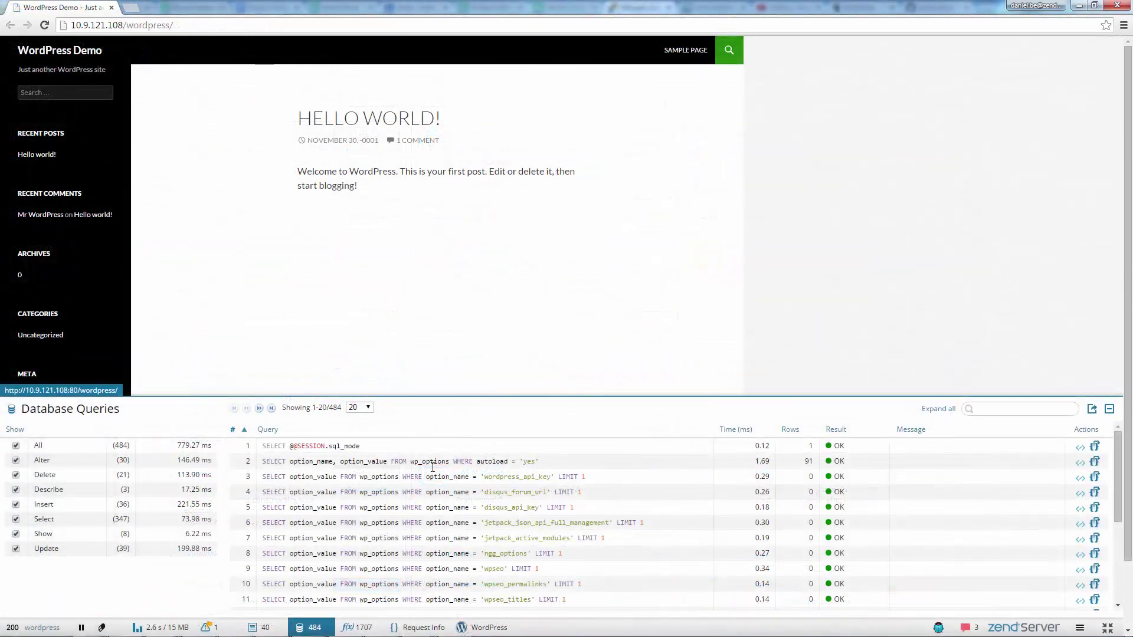
- Review the Z-Ray WordPress overview, its loaded plugins and fired hooks panels
{"action": "left_click", "coordinate": [479, 628]}
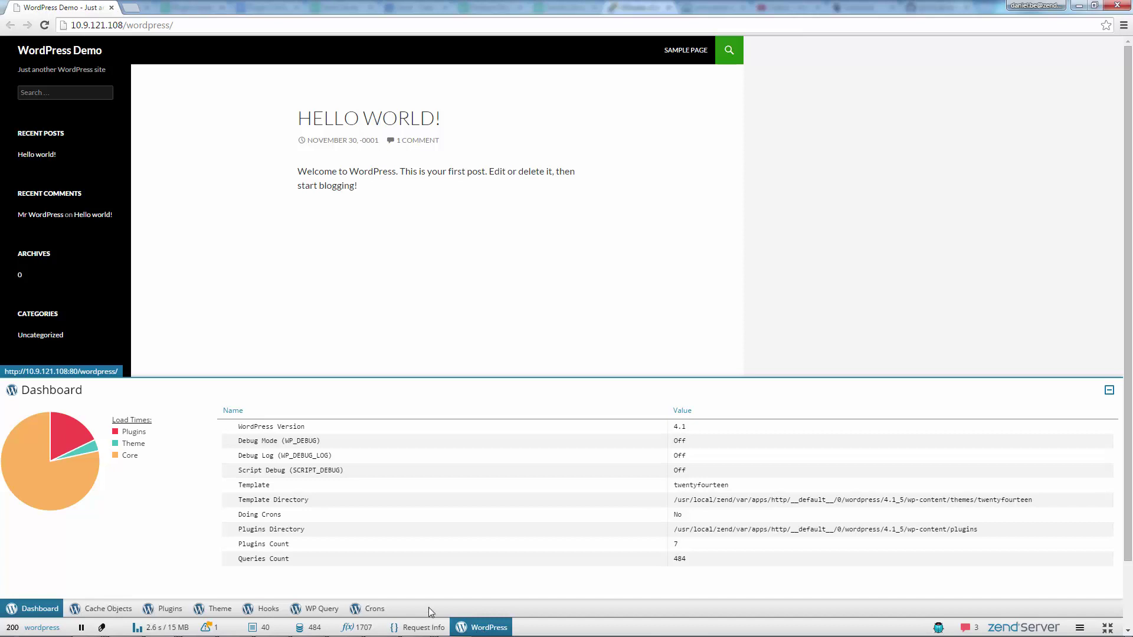
{"action": "left_click", "coordinate": [169, 609]}
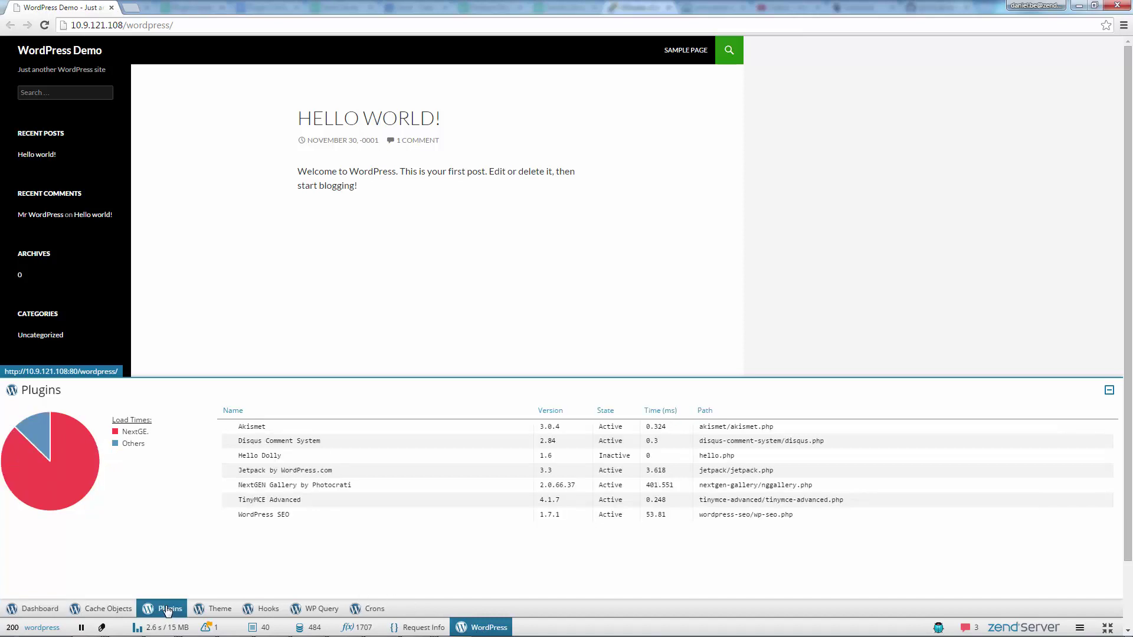
{"action": "left_click", "coordinate": [270, 609]}
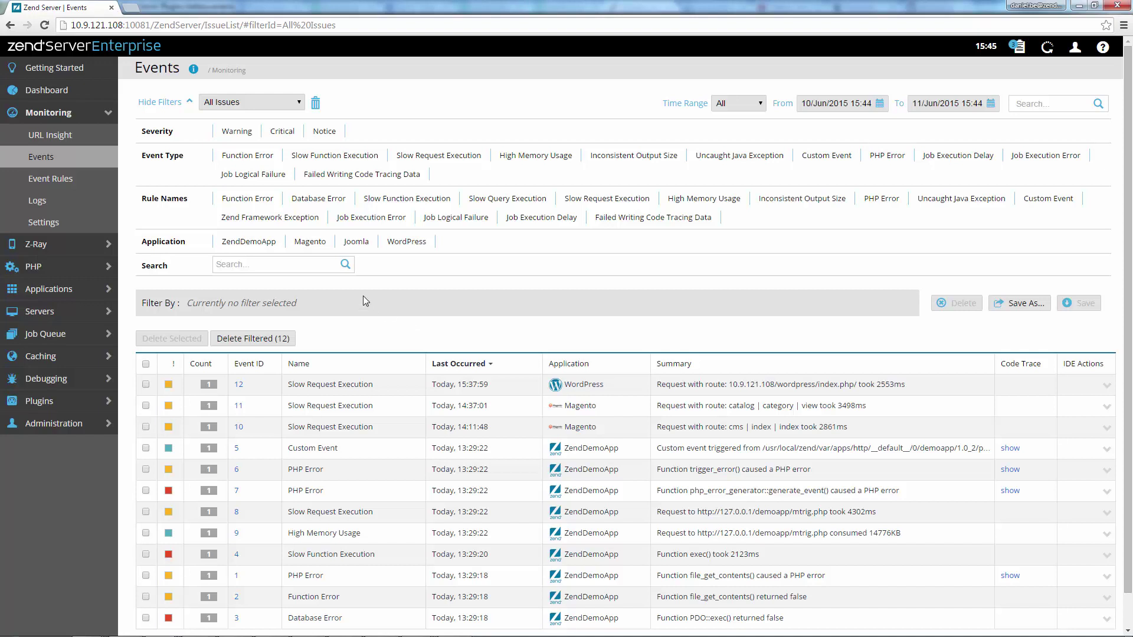
- Filter events to Magento only, then go to the URL Insight monitoring page
{"action": "left_click", "coordinate": [312, 242]}
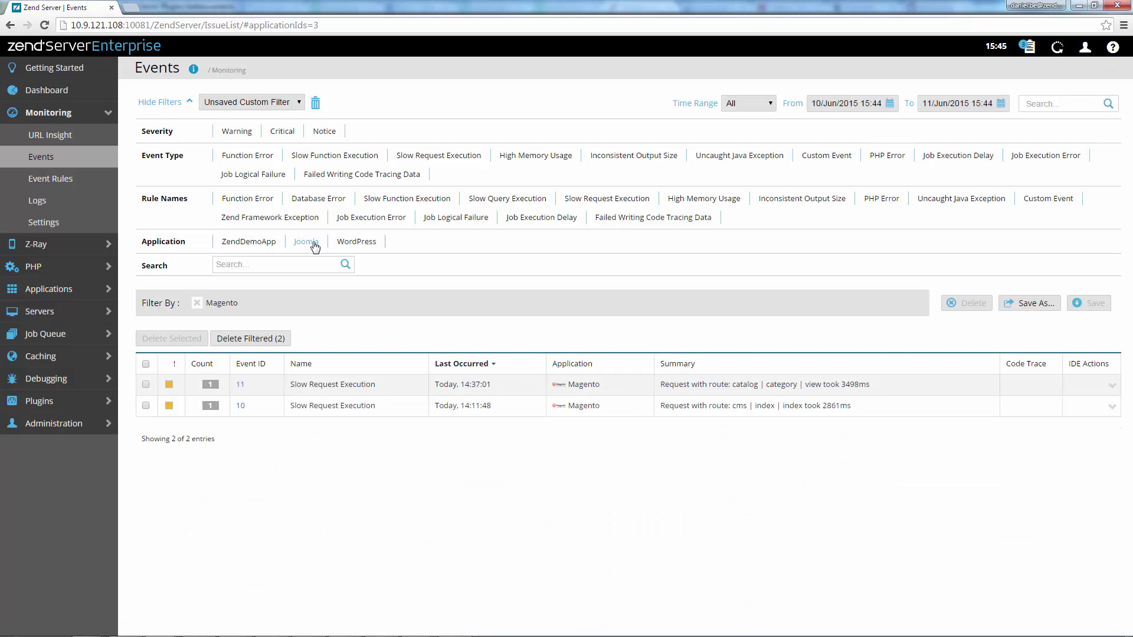
{"action": "left_click", "coordinate": [71, 134]}
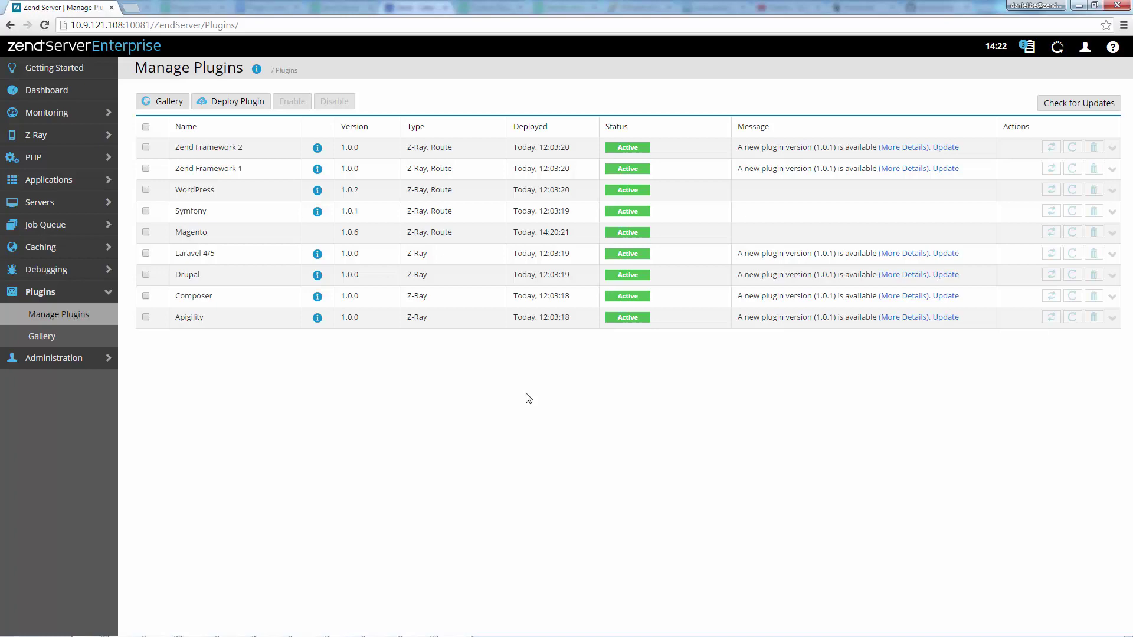
- View the Laravel 4/5 plugin's description, Package Details and Prerequisites in the gallery
{"action": "left_click", "coordinate": [105, 341]}
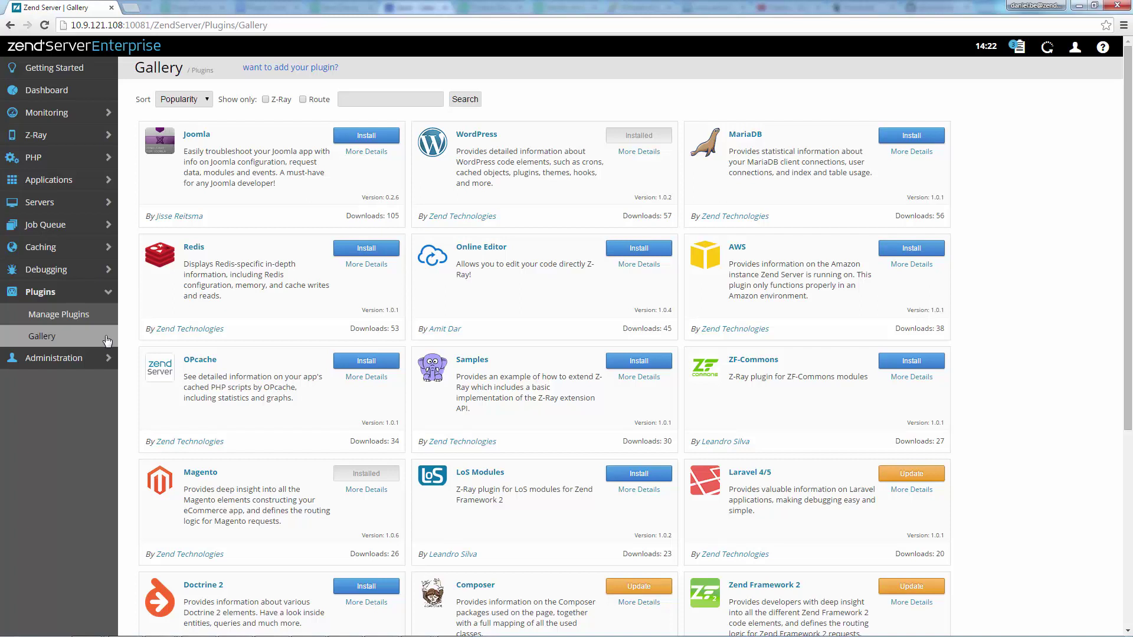
{"action": "left_click", "coordinate": [924, 493]}
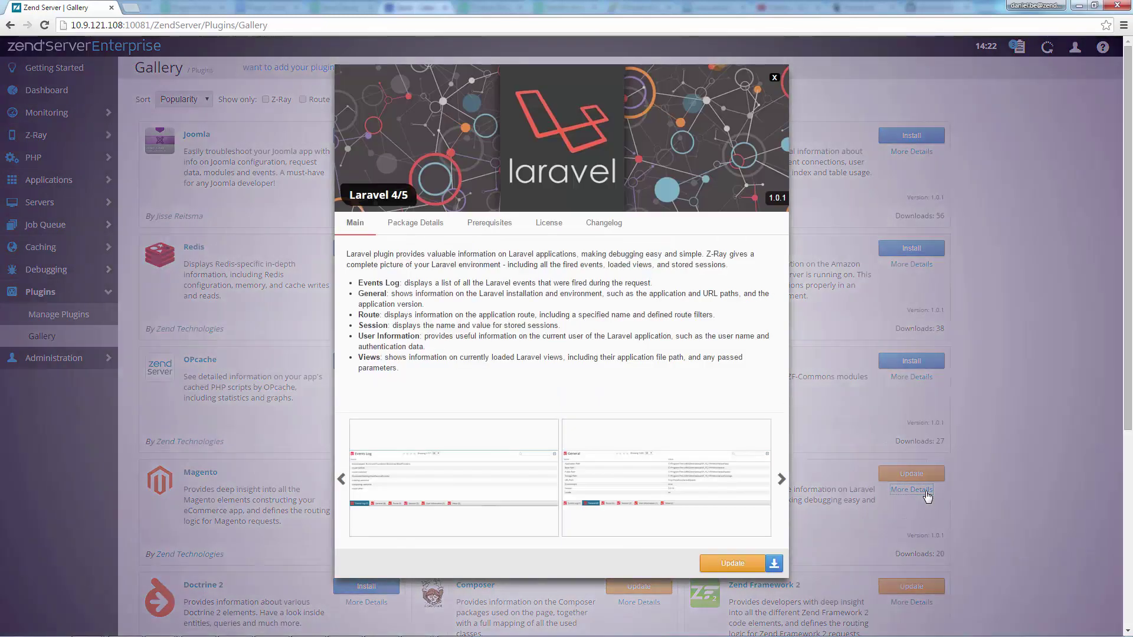
{"action": "left_click", "coordinate": [416, 226]}
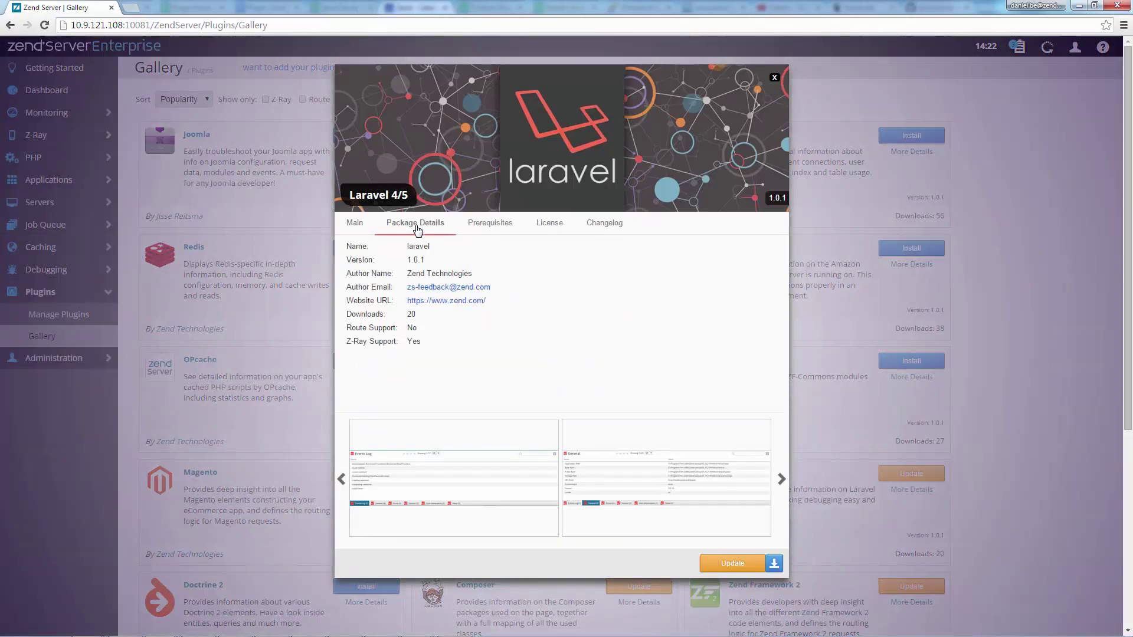
{"action": "left_click", "coordinate": [504, 229]}
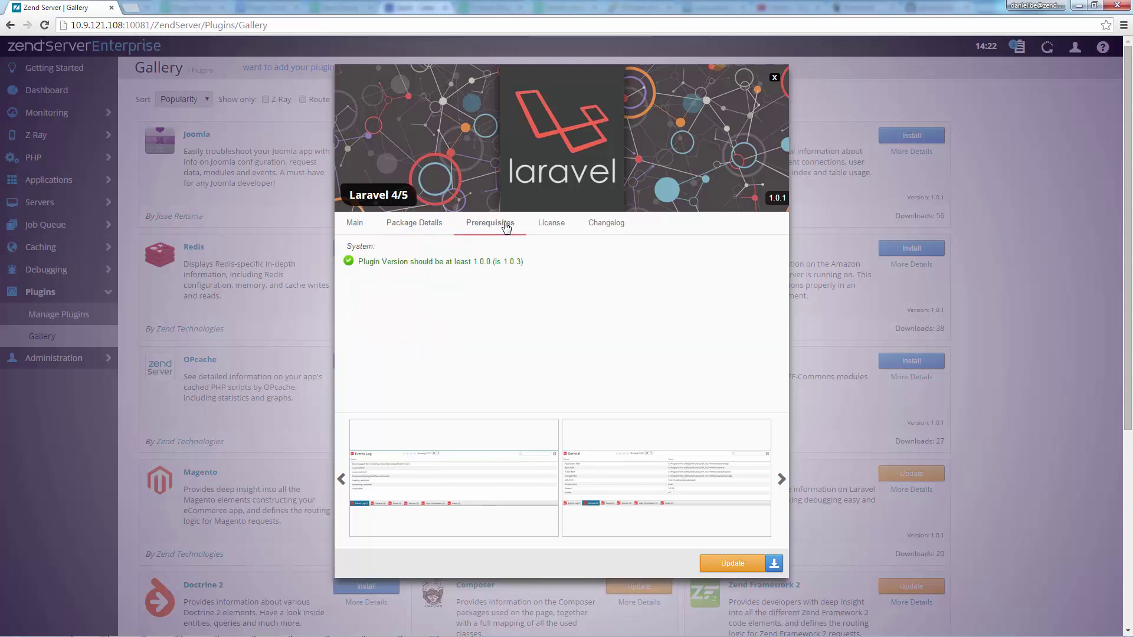
{"action": "left_click", "coordinate": [773, 80]}
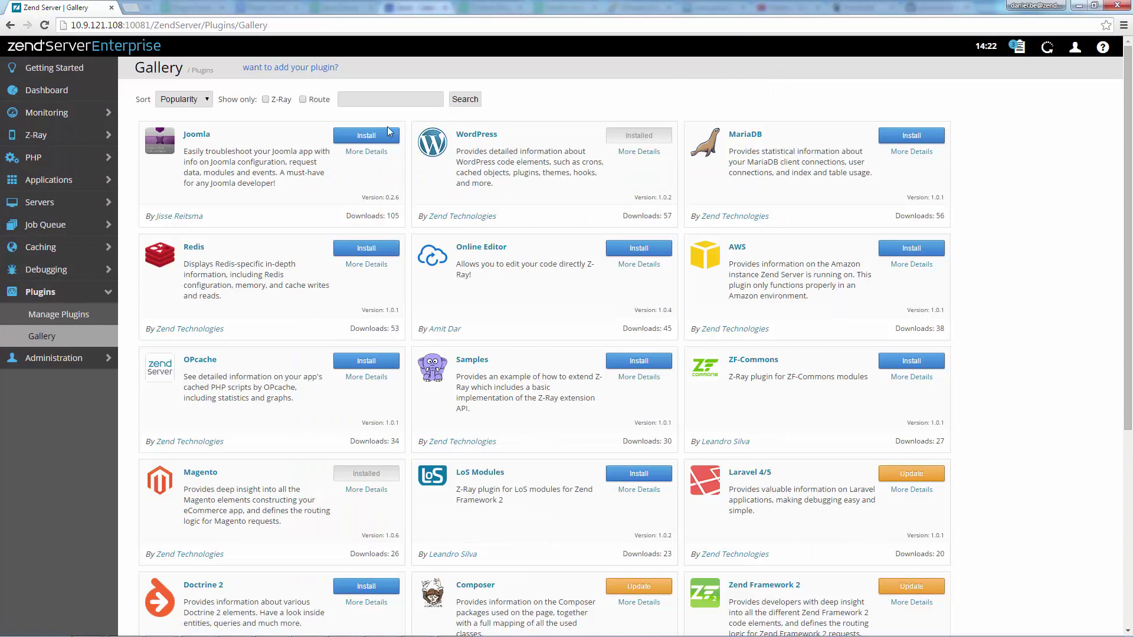
- Install the Joomla plugin through the wizard, accepting its license, and deploy it
{"action": "left_click", "coordinate": [375, 139]}
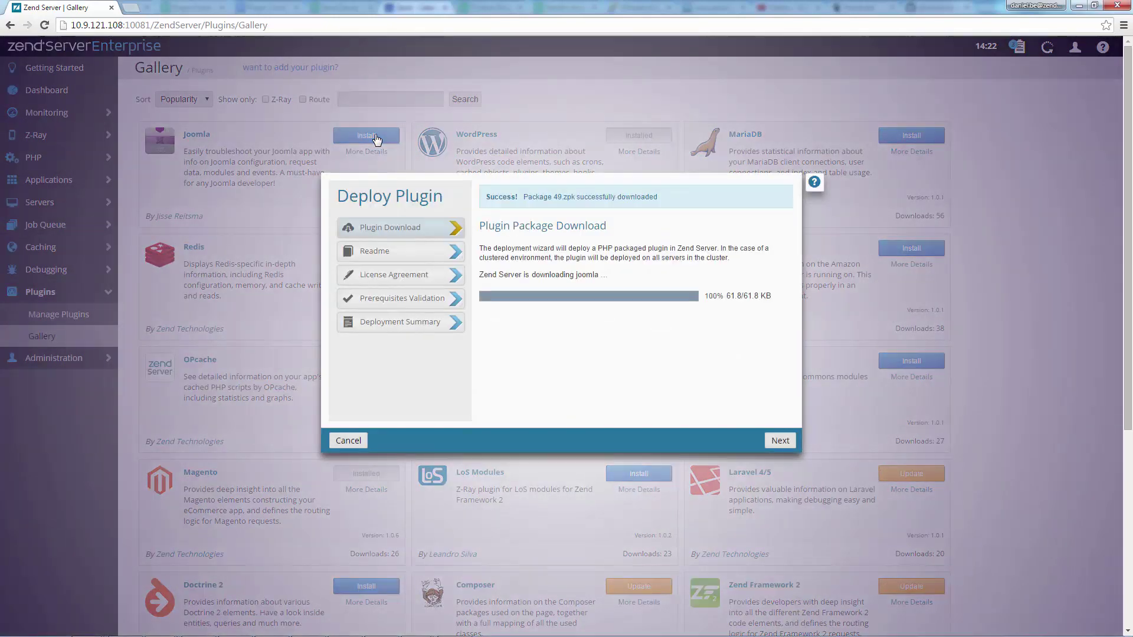
{"action": "left_click", "coordinate": [779, 441]}
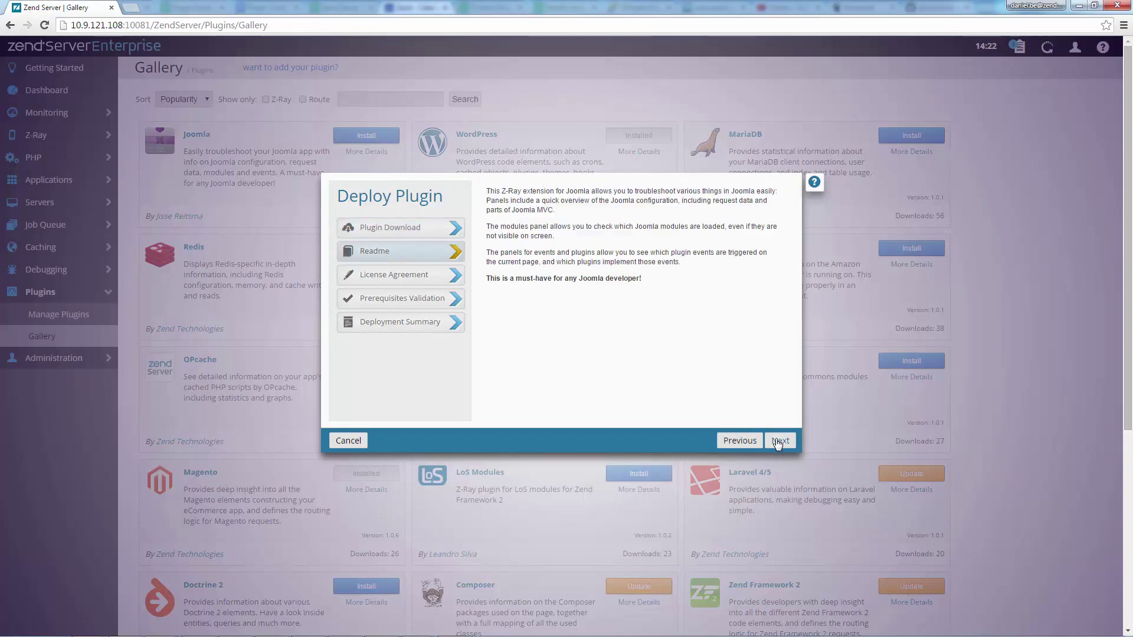
{"action": "left_click", "coordinate": [779, 443]}
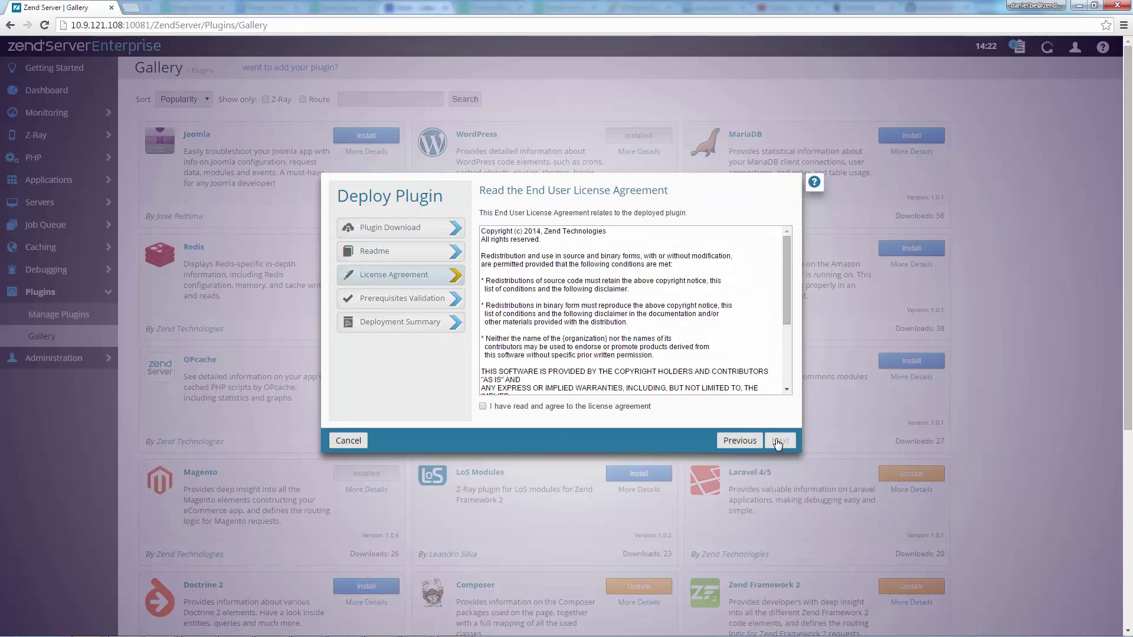
{"action": "left_click", "coordinate": [566, 407]}
{"action": "left_click", "coordinate": [777, 442]}
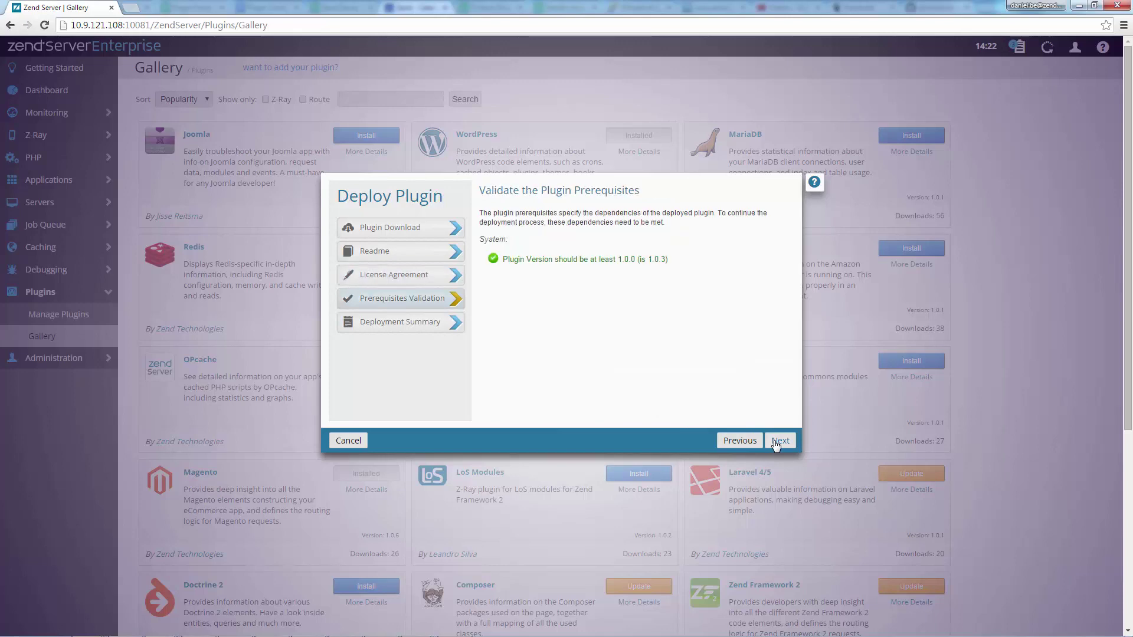
{"action": "left_click", "coordinate": [777, 442]}
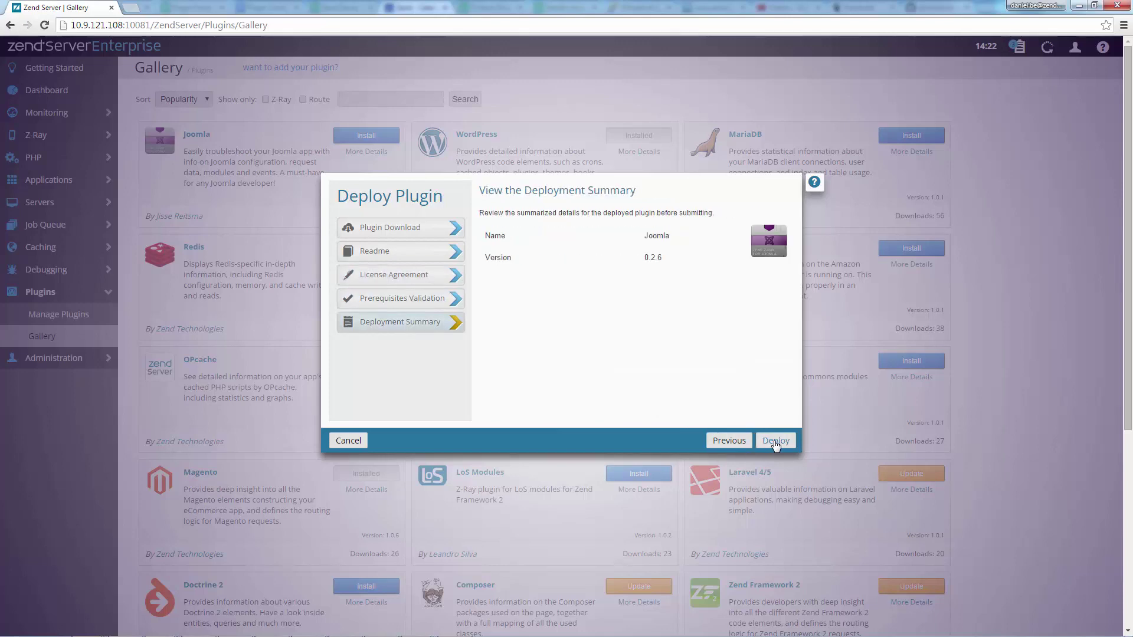
{"action": "left_click", "coordinate": [775, 442]}
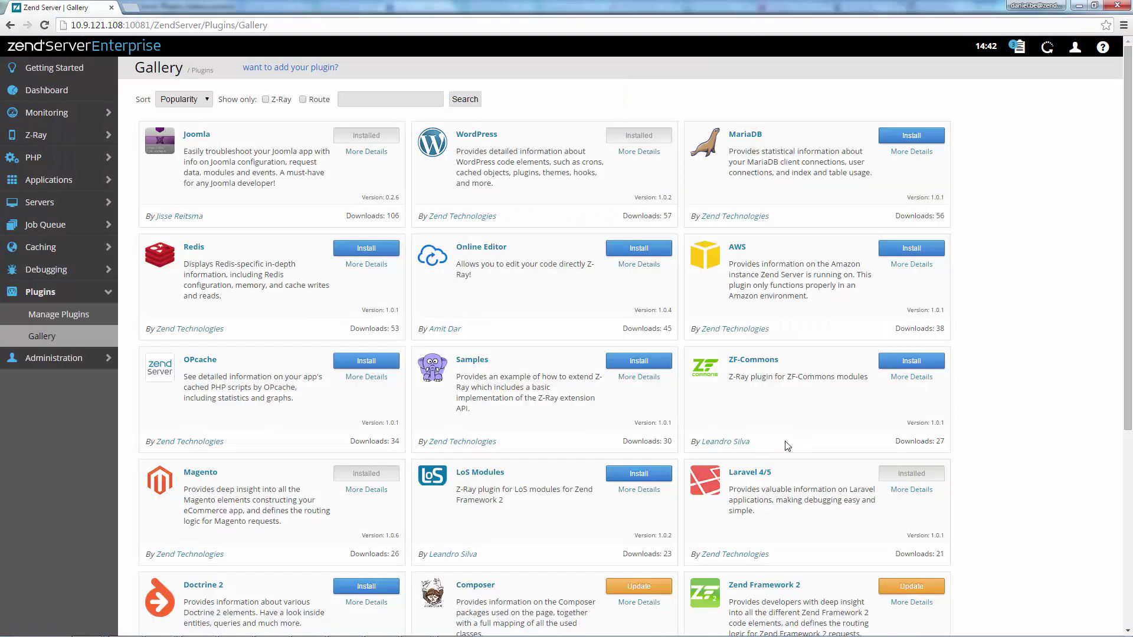
- From Manage Apps, expand the Joomla application and launch its Base URL site
{"action": "left_click", "coordinate": [69, 181]}
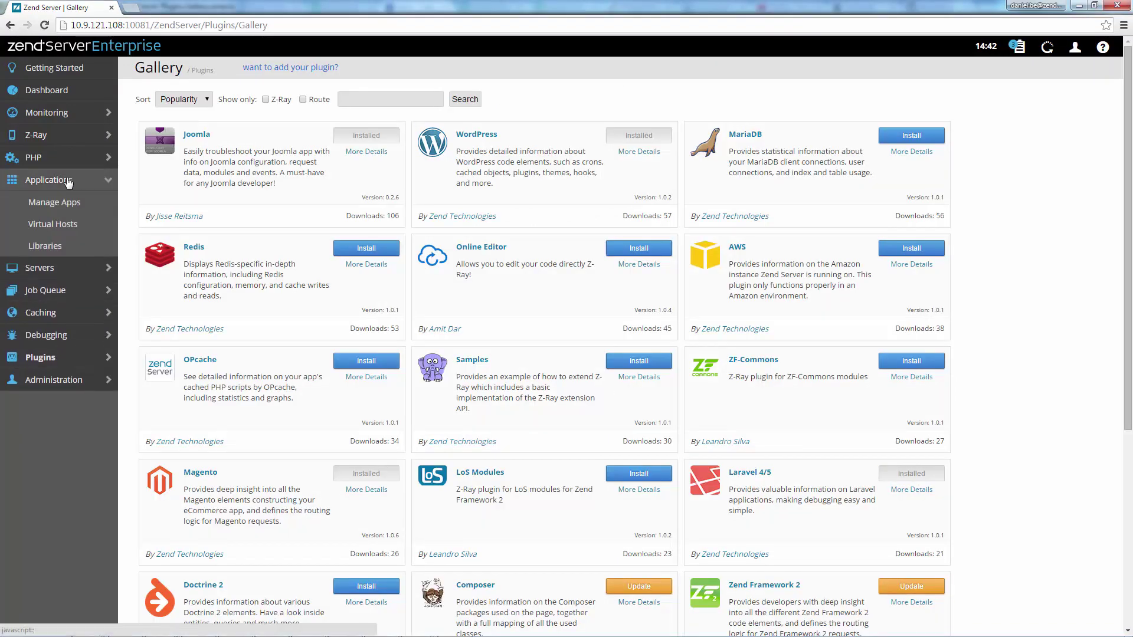
{"action": "left_click", "coordinate": [68, 203]}
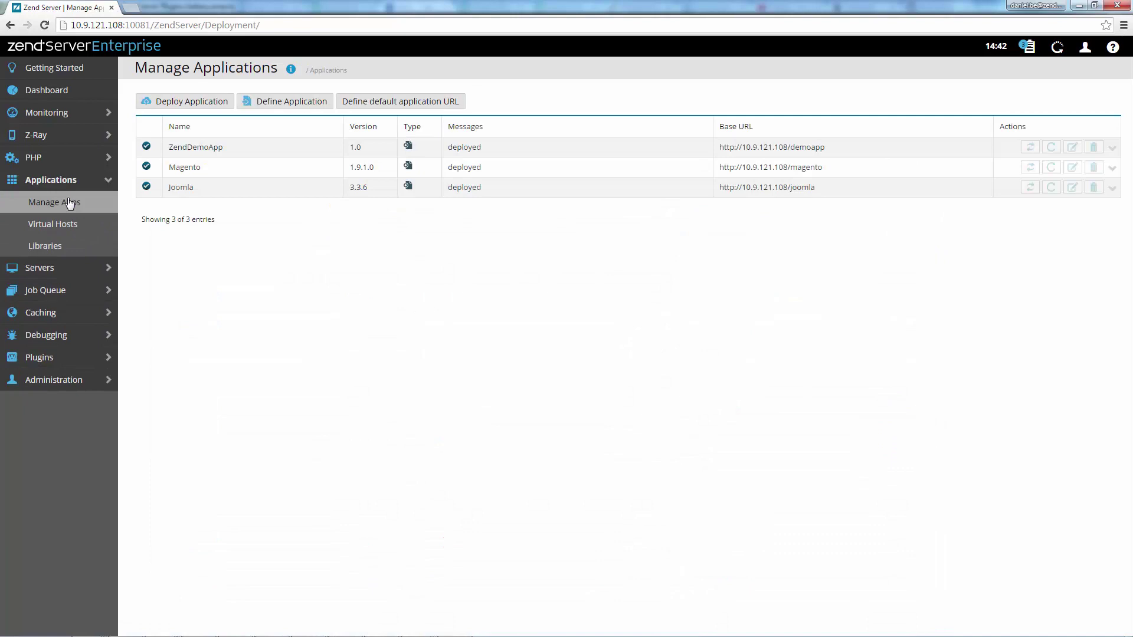
{"action": "left_click", "coordinate": [170, 189]}
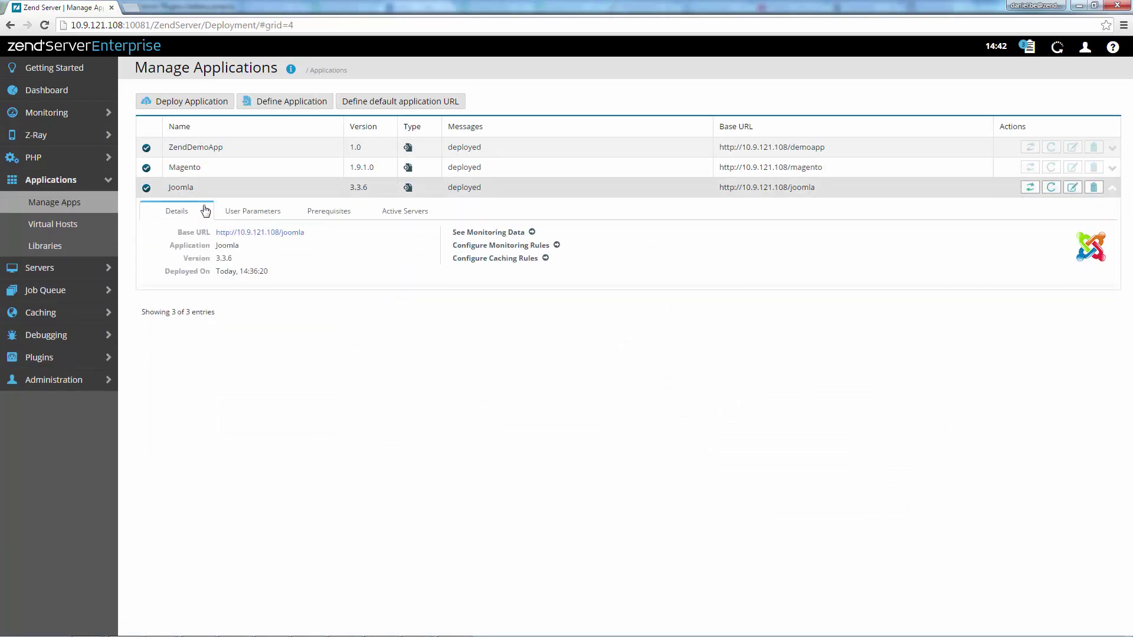
{"action": "left_click", "coordinate": [257, 233]}
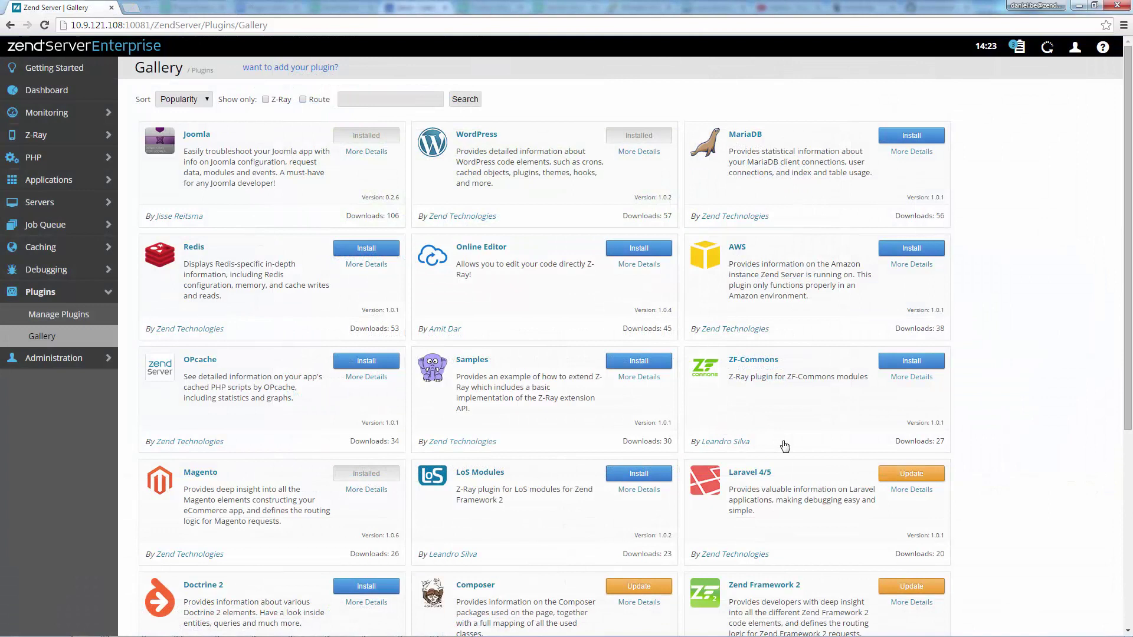
- Read the 'Plugin update available' system message, then show the Manage Plugins list
{"action": "left_click", "coordinate": [1017, 49]}
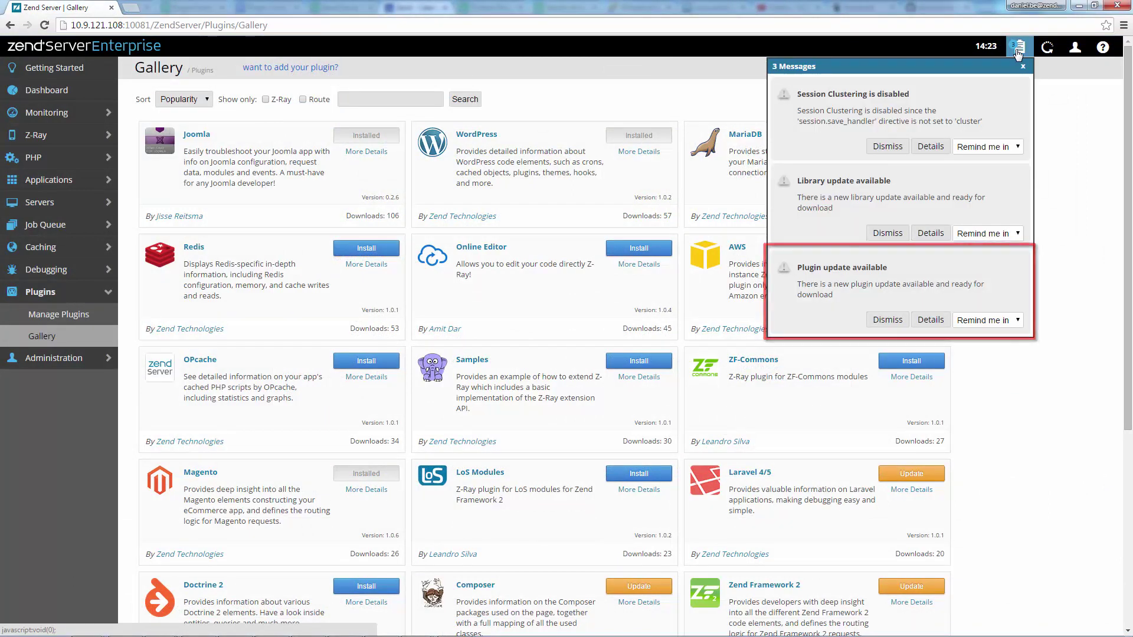
{"action": "left_click", "coordinate": [1018, 51]}
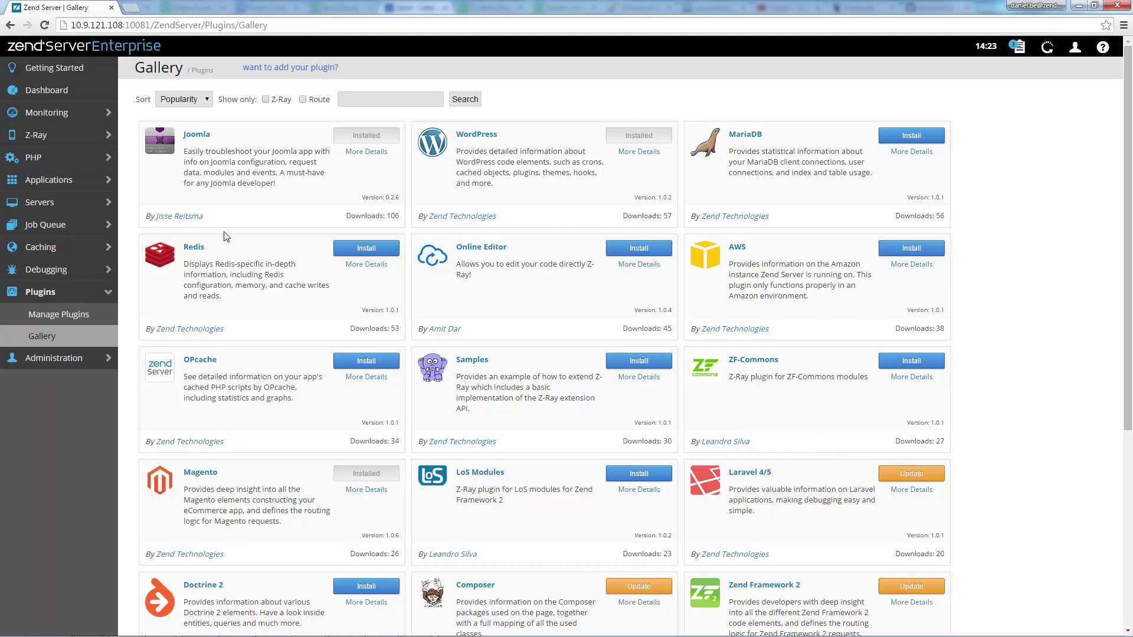
{"action": "left_click", "coordinate": [86, 317]}
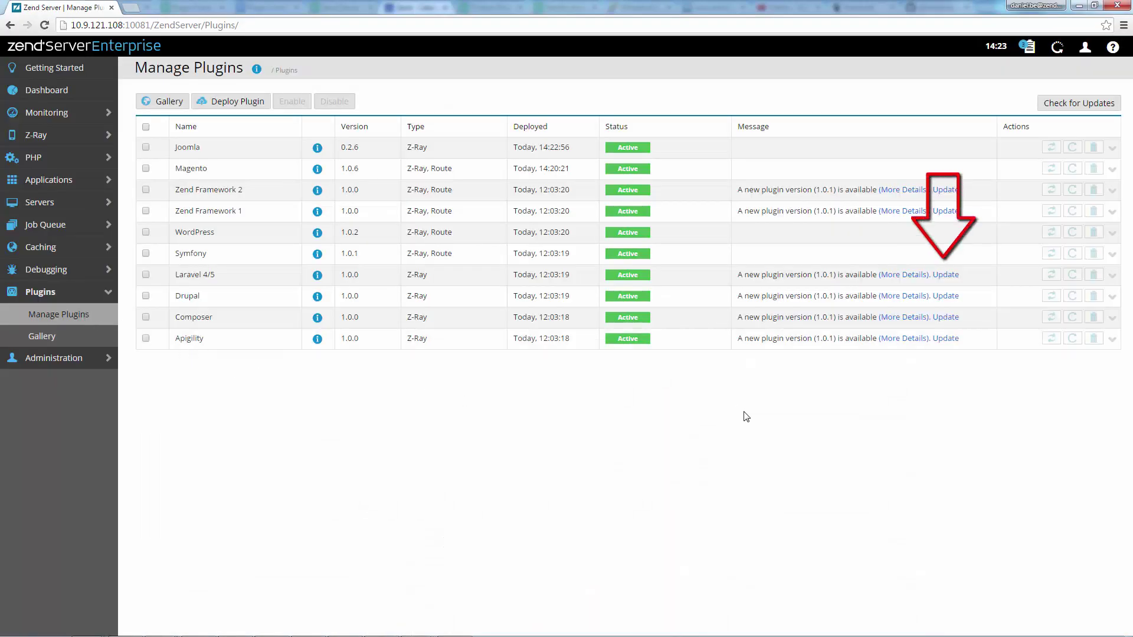
- Run the Laravel 4/5 update wizard to version 1.0.1, accepting its license
{"action": "left_click", "coordinate": [950, 283]}
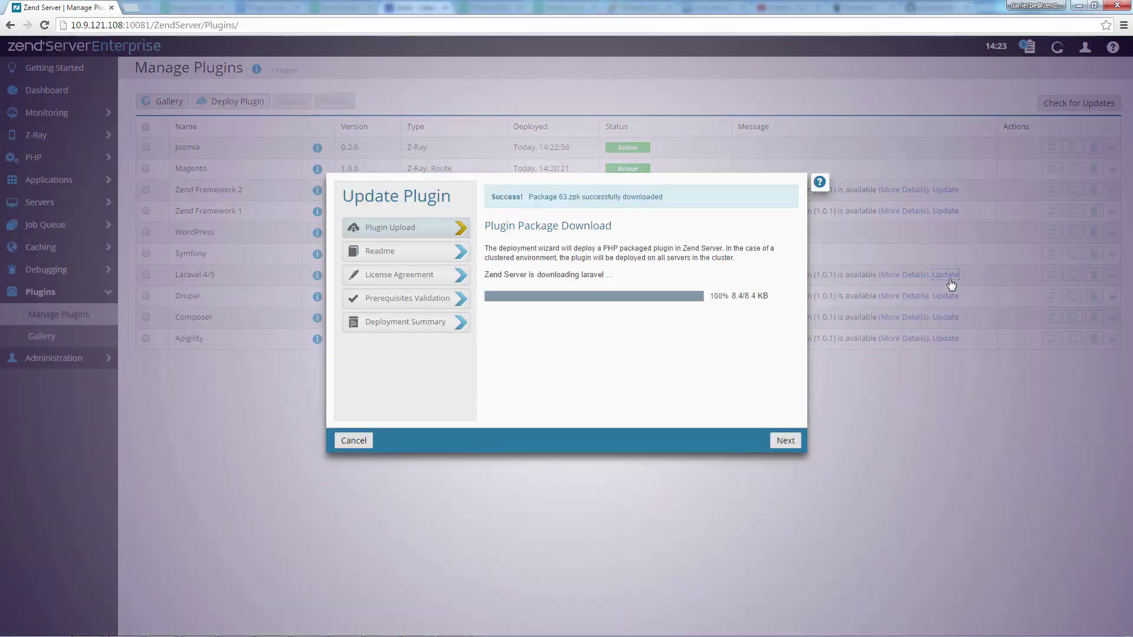
{"action": "left_click", "coordinate": [786, 440]}
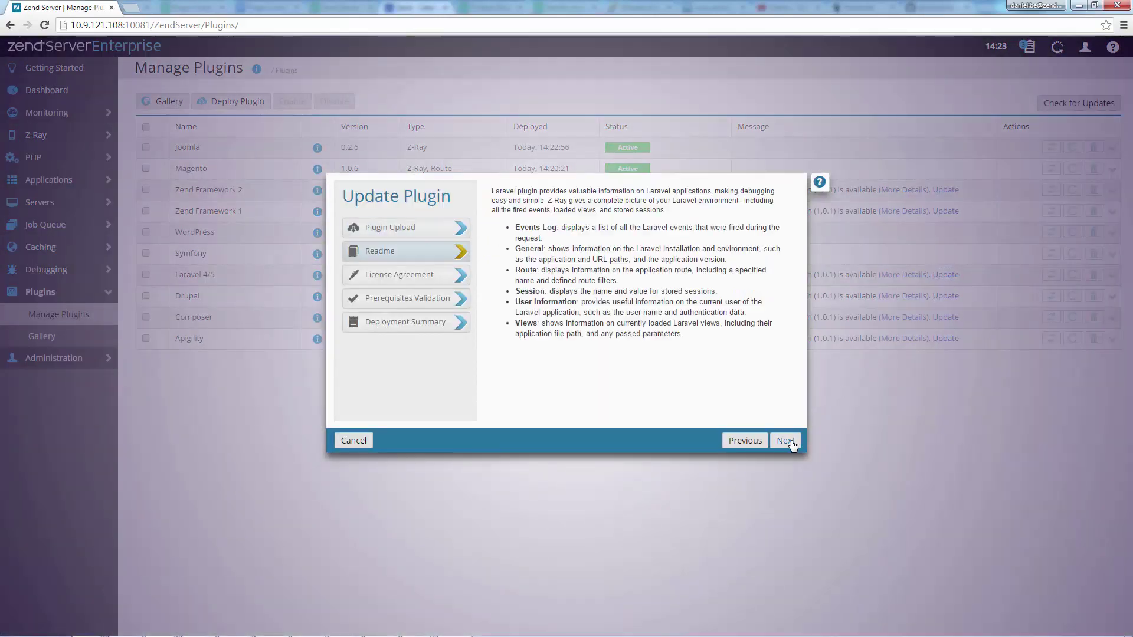
{"action": "left_click", "coordinate": [789, 441]}
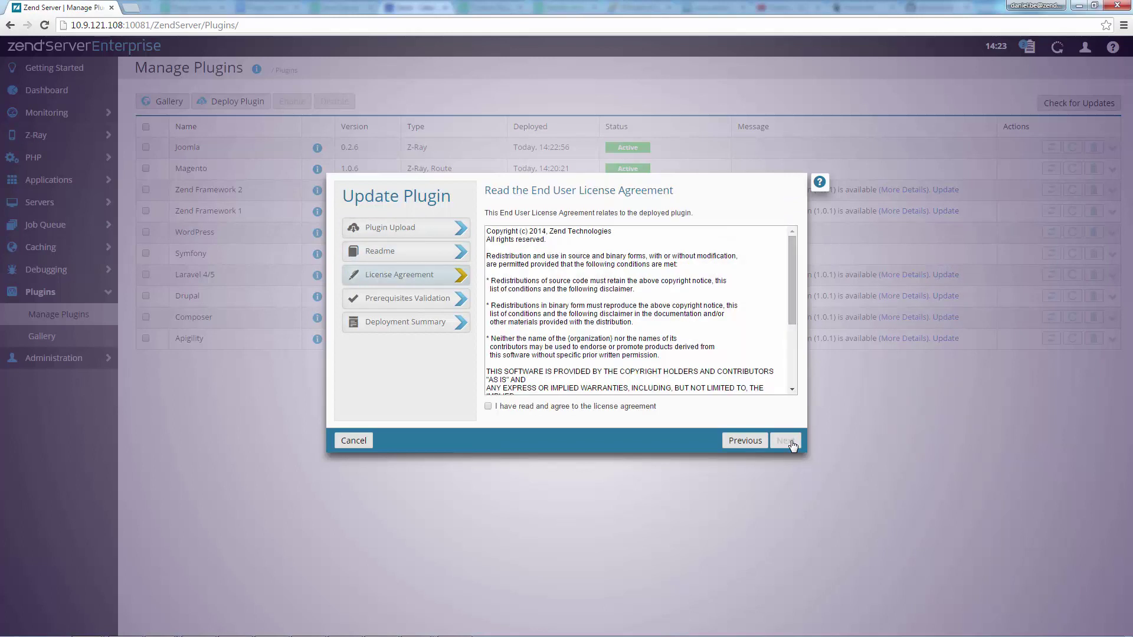
{"action": "left_click", "coordinate": [502, 408]}
{"action": "left_click", "coordinate": [785, 442]}
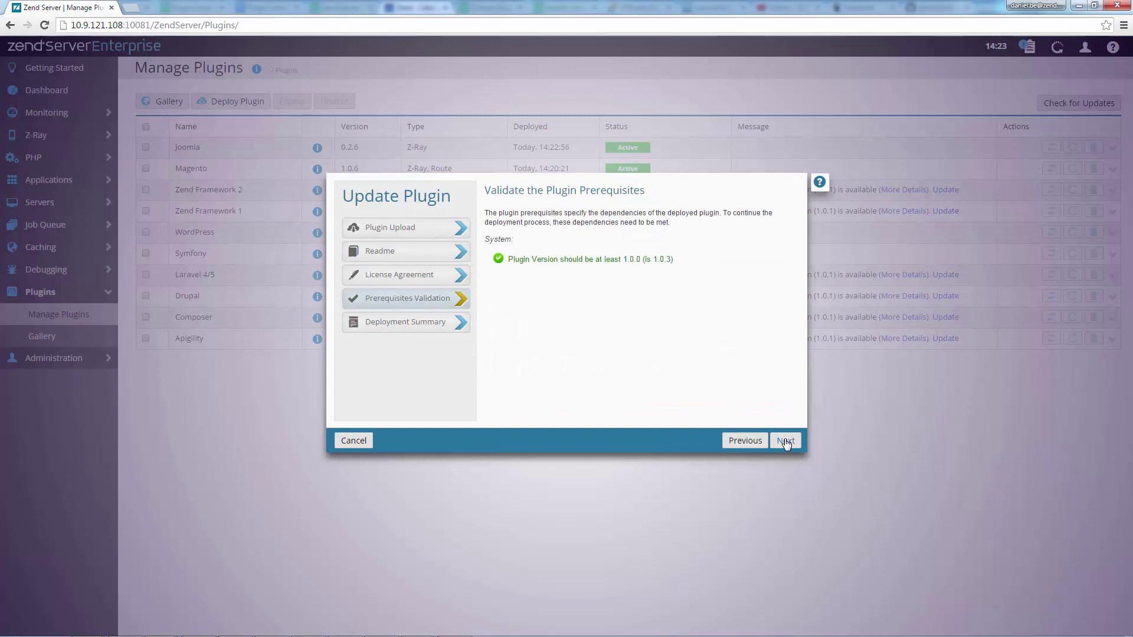
{"action": "left_click", "coordinate": [784, 441]}
{"action": "left_click", "coordinate": [785, 442]}
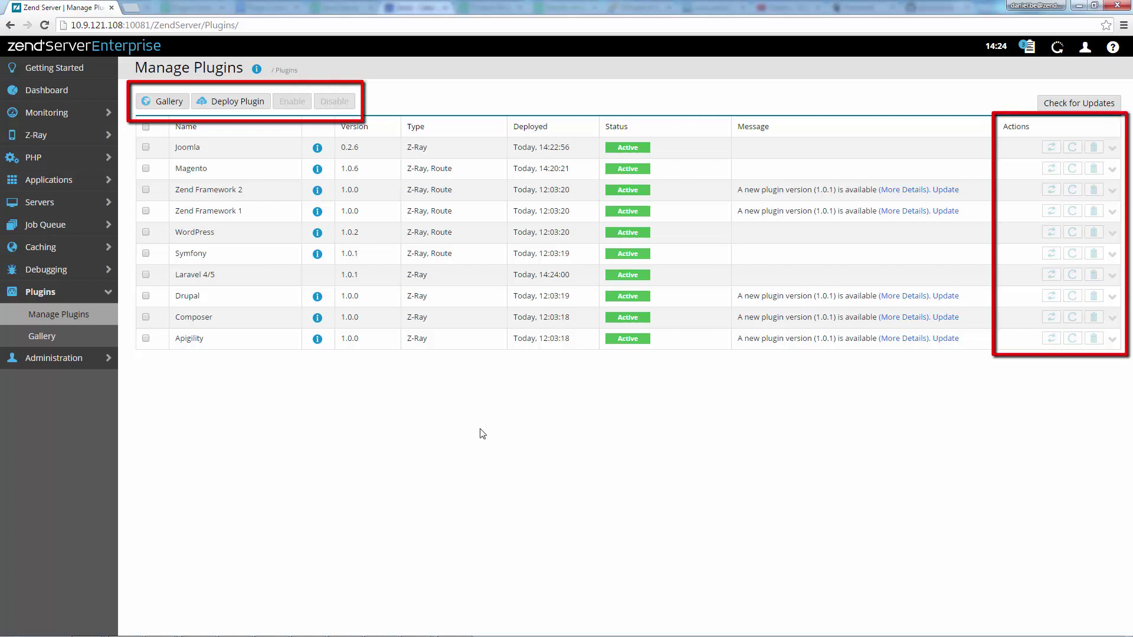
- Disable Laravel 4/5 and check its Active Servers tab showing both servers
{"action": "left_click", "coordinate": [147, 275]}
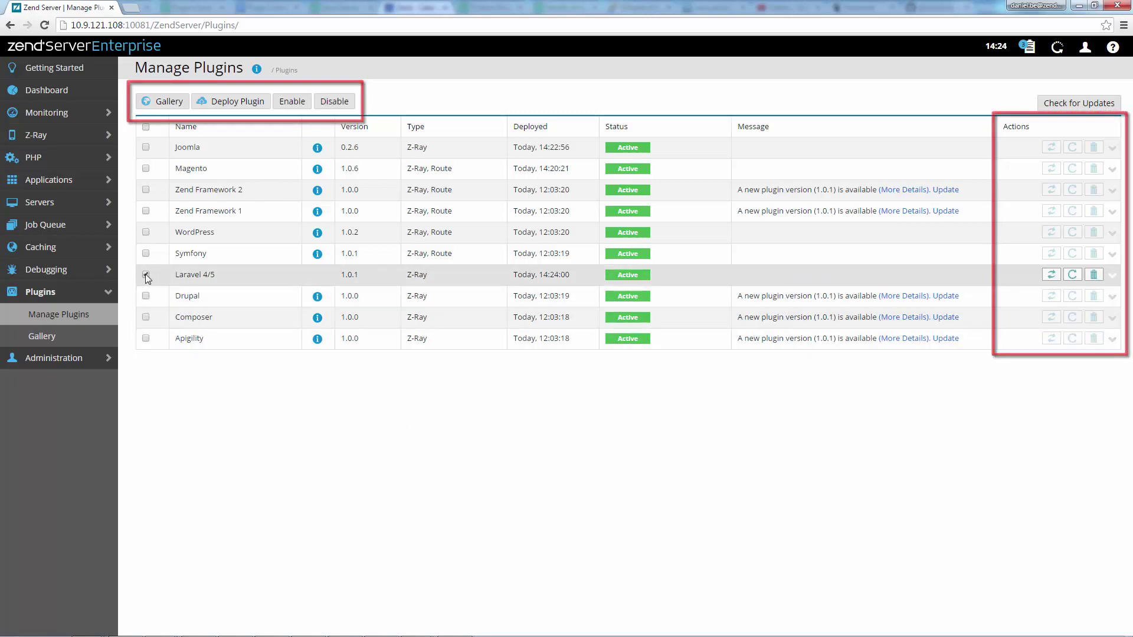
{"action": "left_click", "coordinate": [334, 101]}
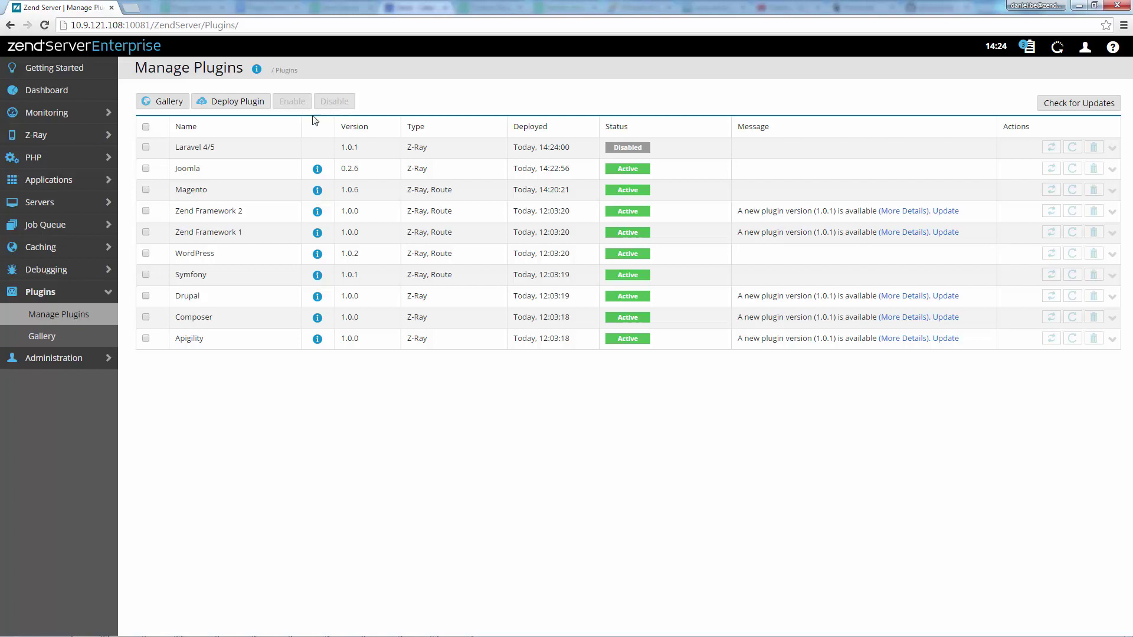
{"action": "left_click", "coordinate": [284, 152]}
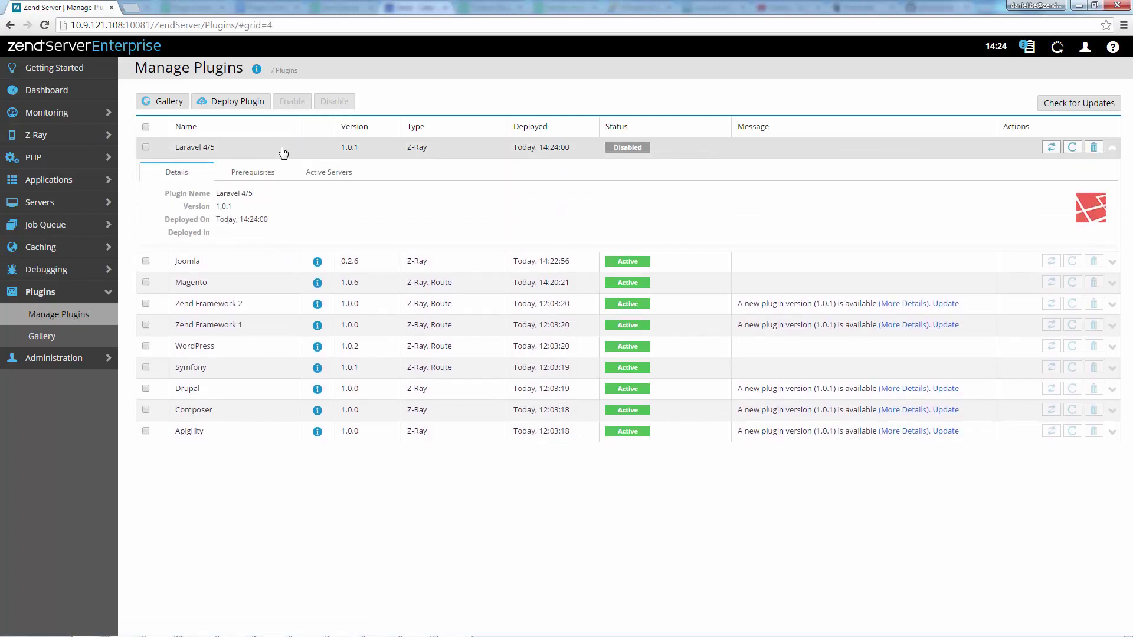
{"action": "left_click", "coordinate": [324, 175]}
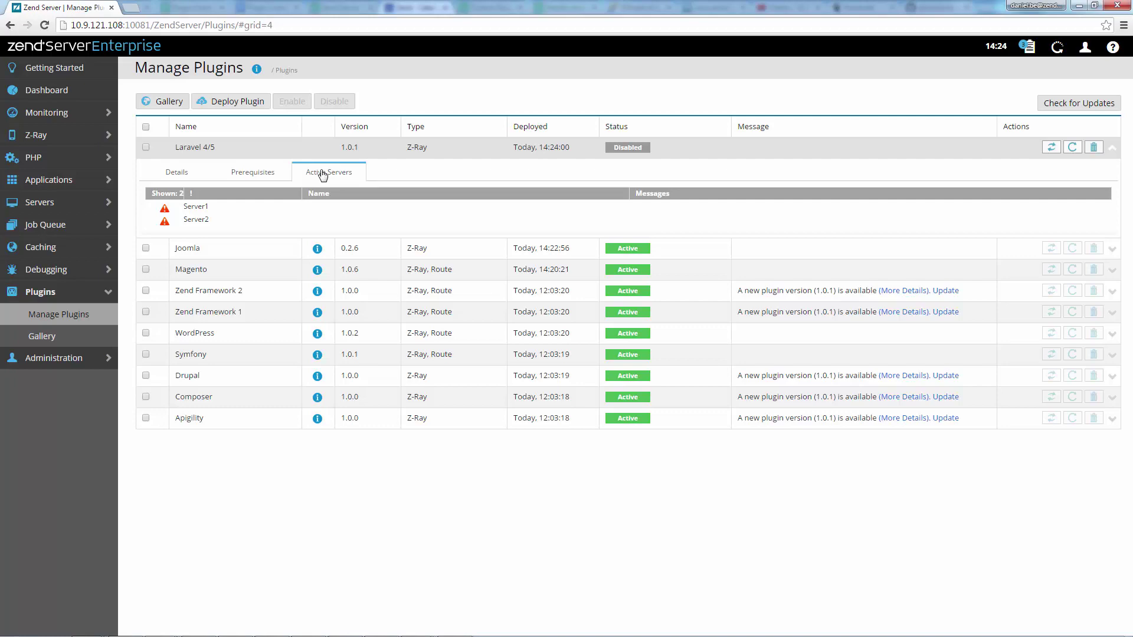
{"action": "left_click", "coordinate": [252, 152]}
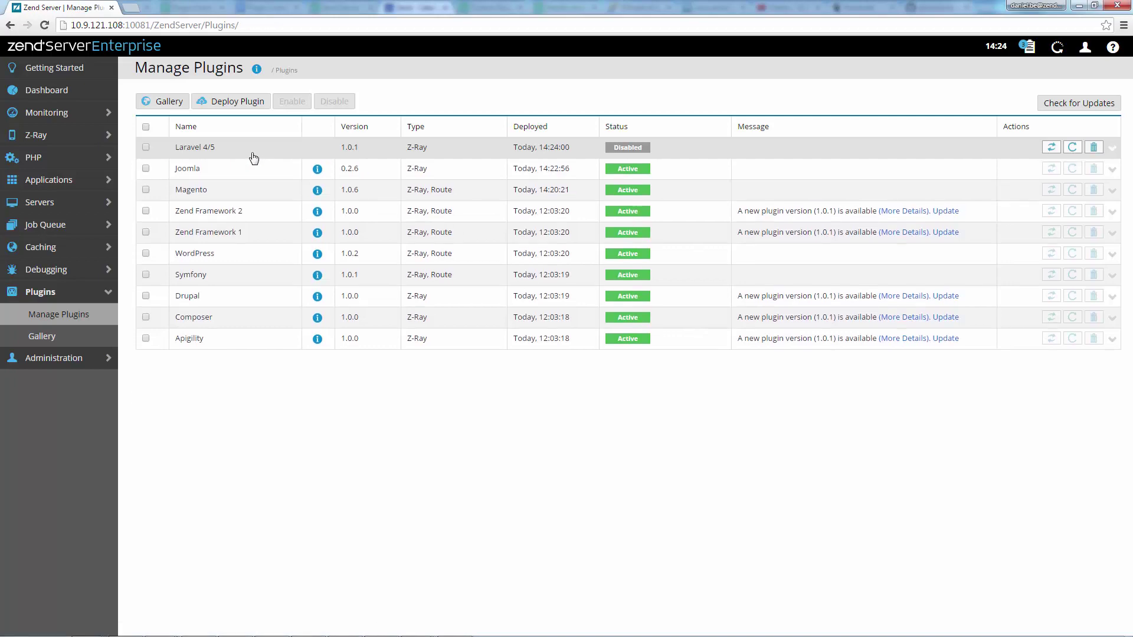
- Start Deploy Plugin and upload MyPlugin.zip as the package
{"action": "left_click", "coordinate": [253, 107]}
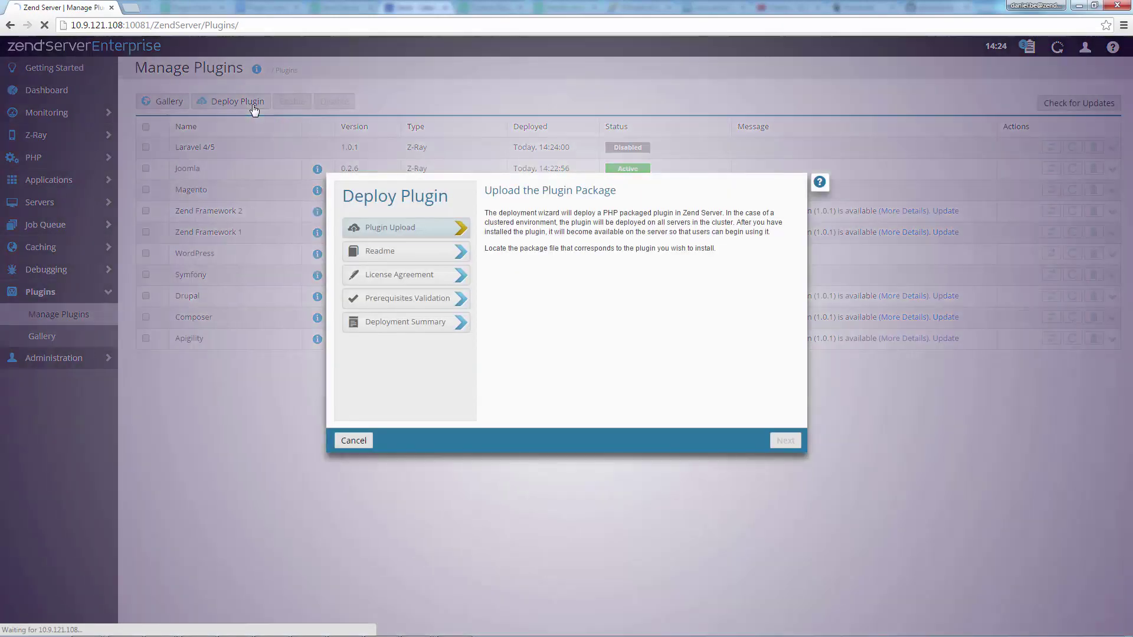
{"action": "left_click", "coordinate": [522, 280]}
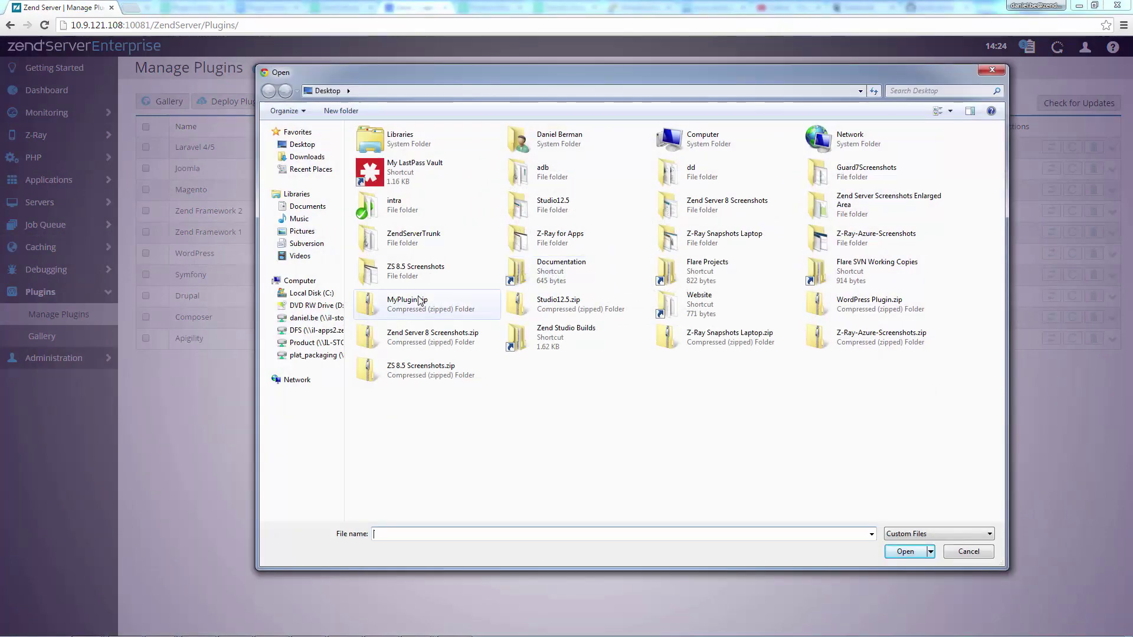
{"action": "double_click", "coordinate": [417, 300]}
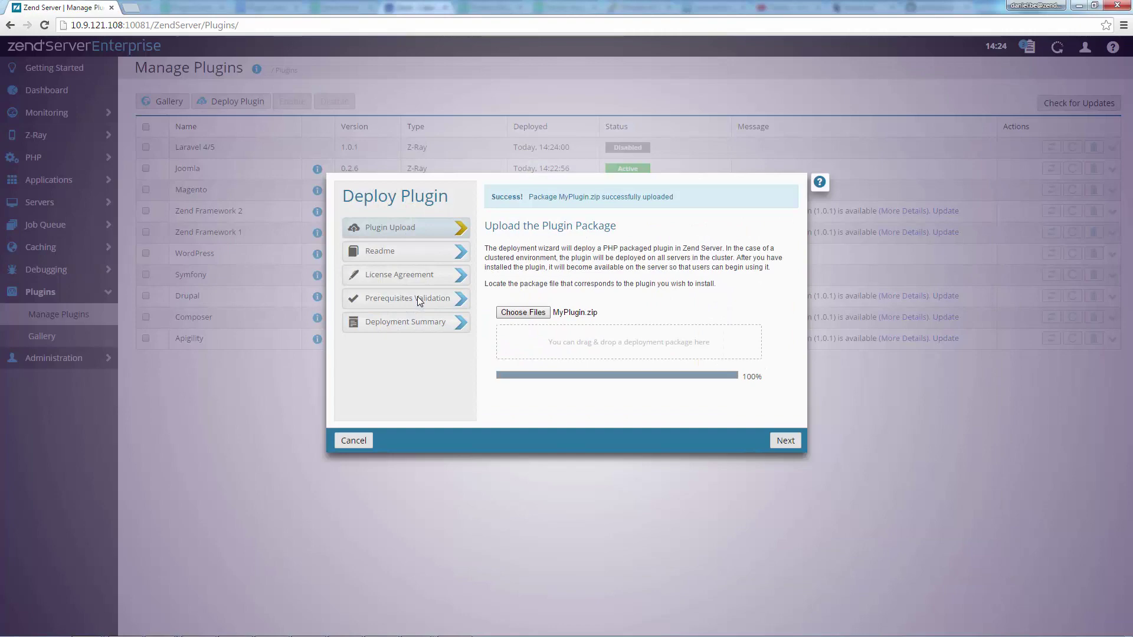
- Advance the Deploy Plugin wizard to the package readme step
{"action": "left_click", "coordinate": [784, 441]}
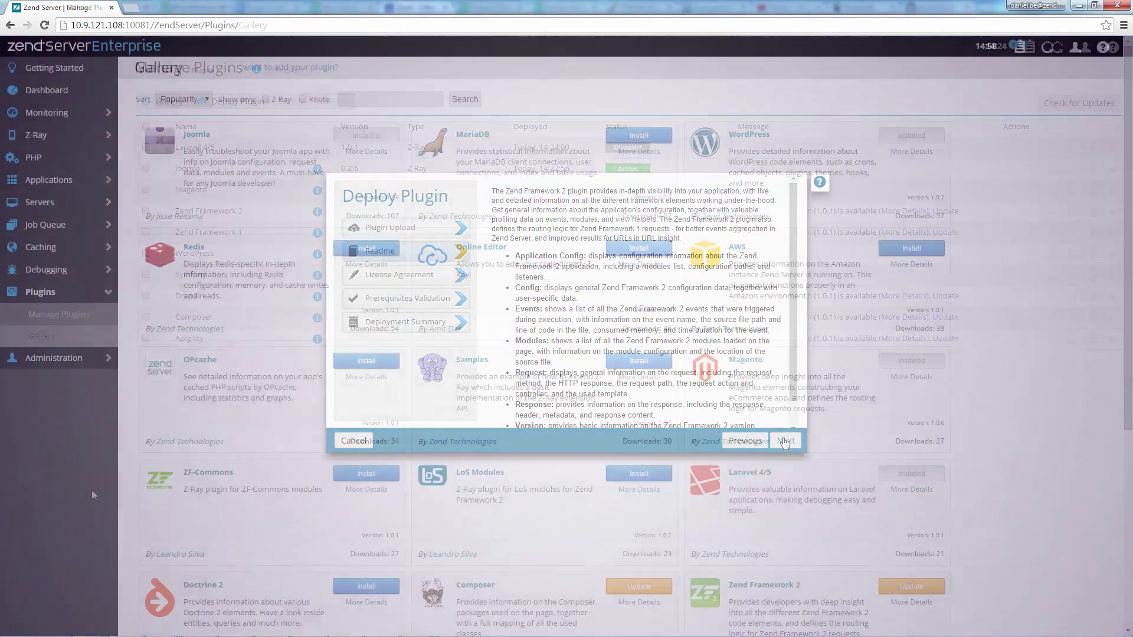